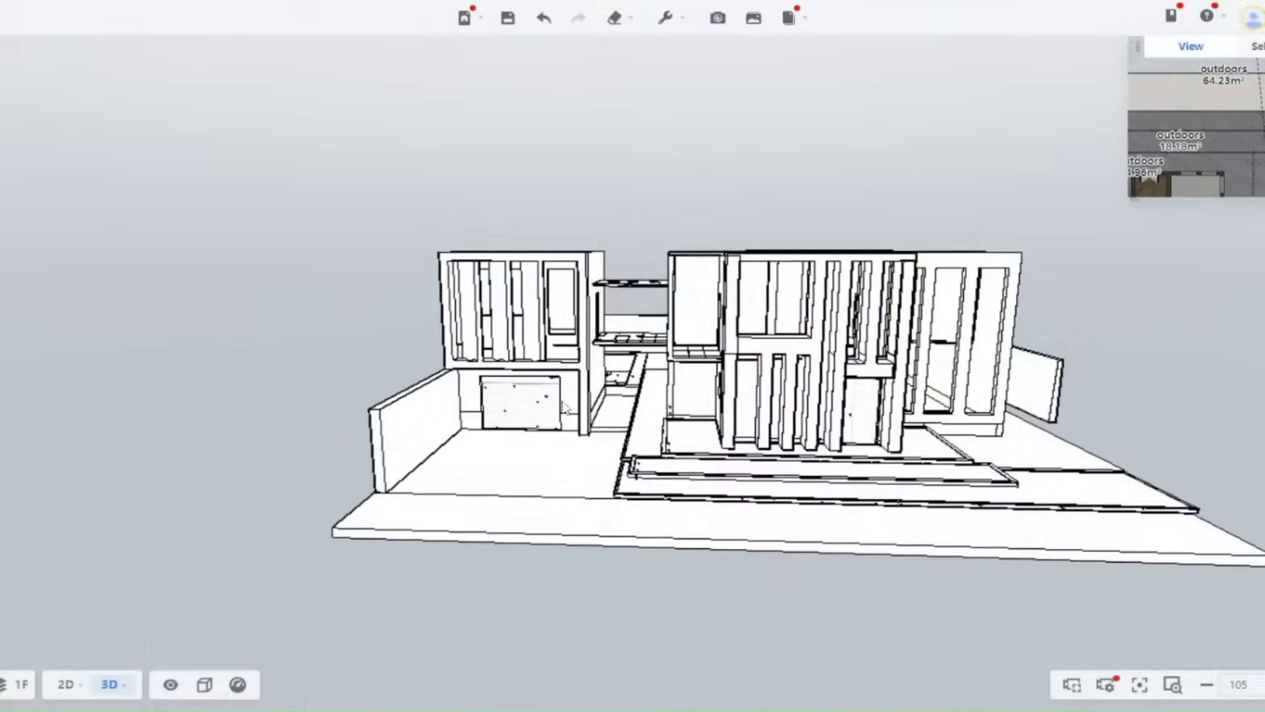
# Switch to Material + Wireframe display and orbit the house round to its rear pool side
pyautogui.scroll(3, 682, 422)
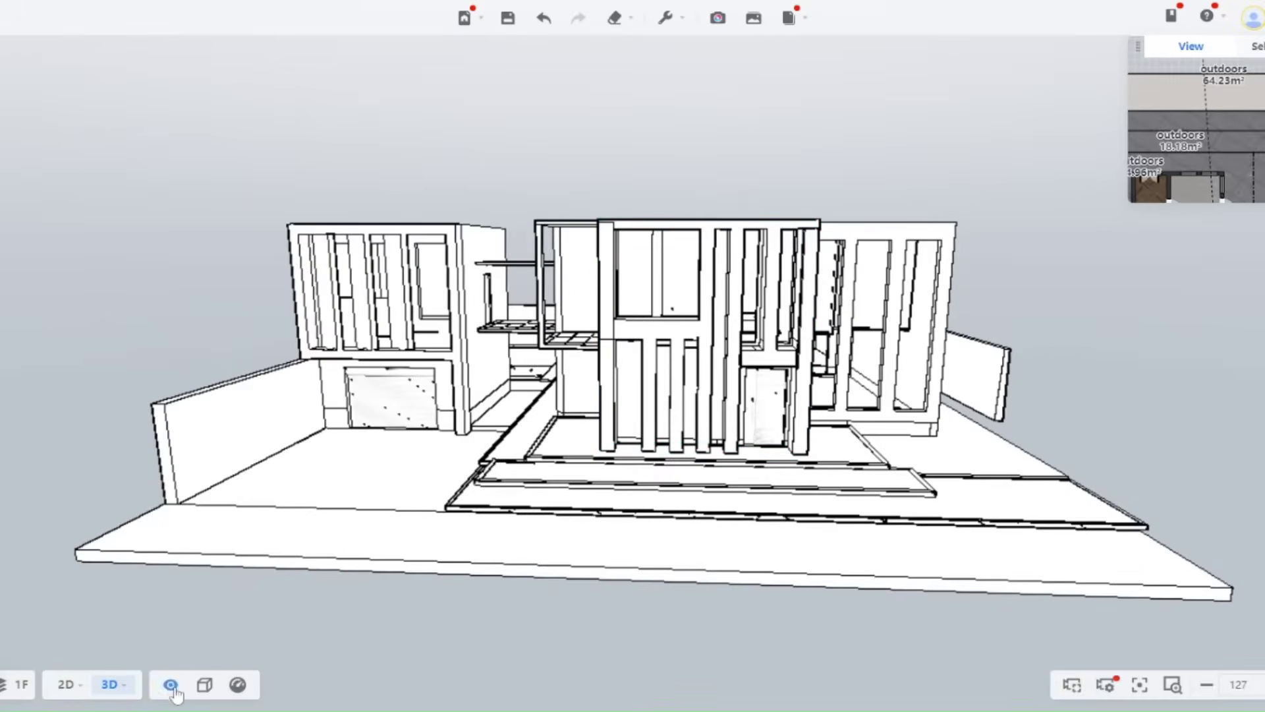
pyautogui.click(170, 616)
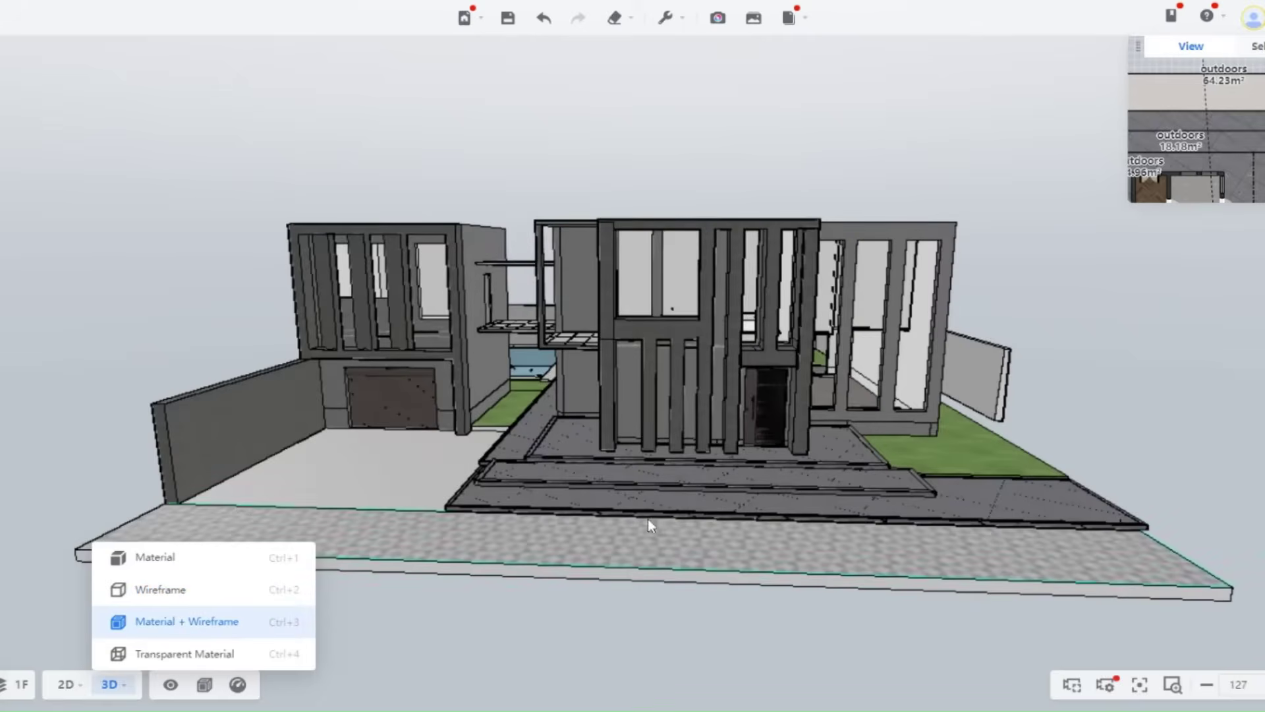
pyautogui.moveTo(568, 496); pyautogui.dragTo(769, 488)
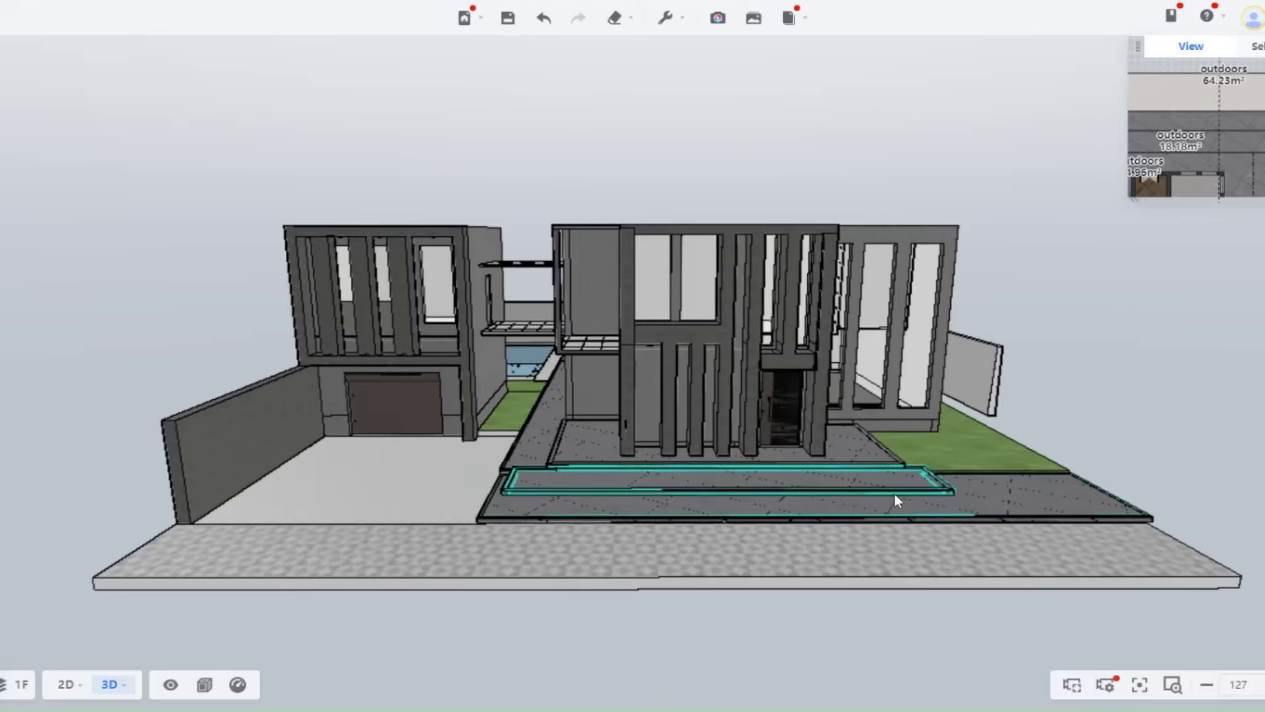
pyautogui.moveTo(894, 493); pyautogui.dragTo(700, 503)
pyautogui.moveTo(1067, 517); pyautogui.dragTo(869, 522)
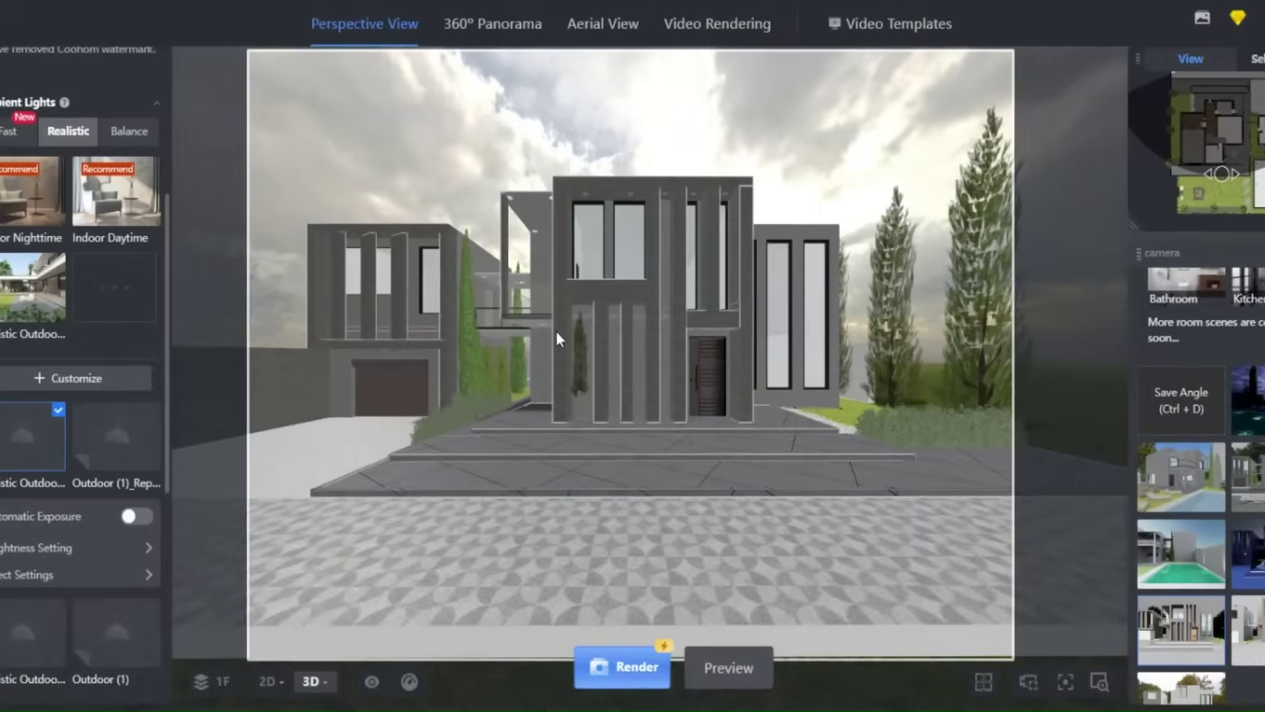
# Open the Light Template-Realistic list and browse its Environment sky thumbnails
pyautogui.click(112, 307)
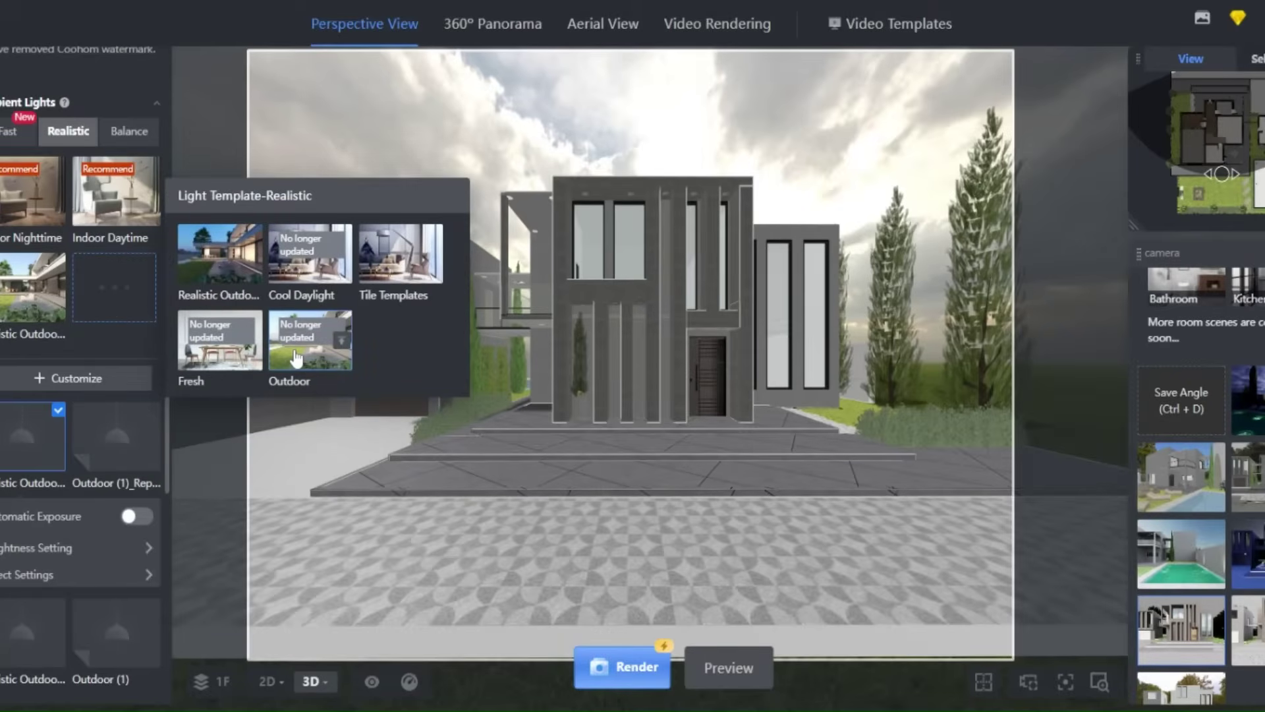
pyautogui.scroll(-7, 126, 351)
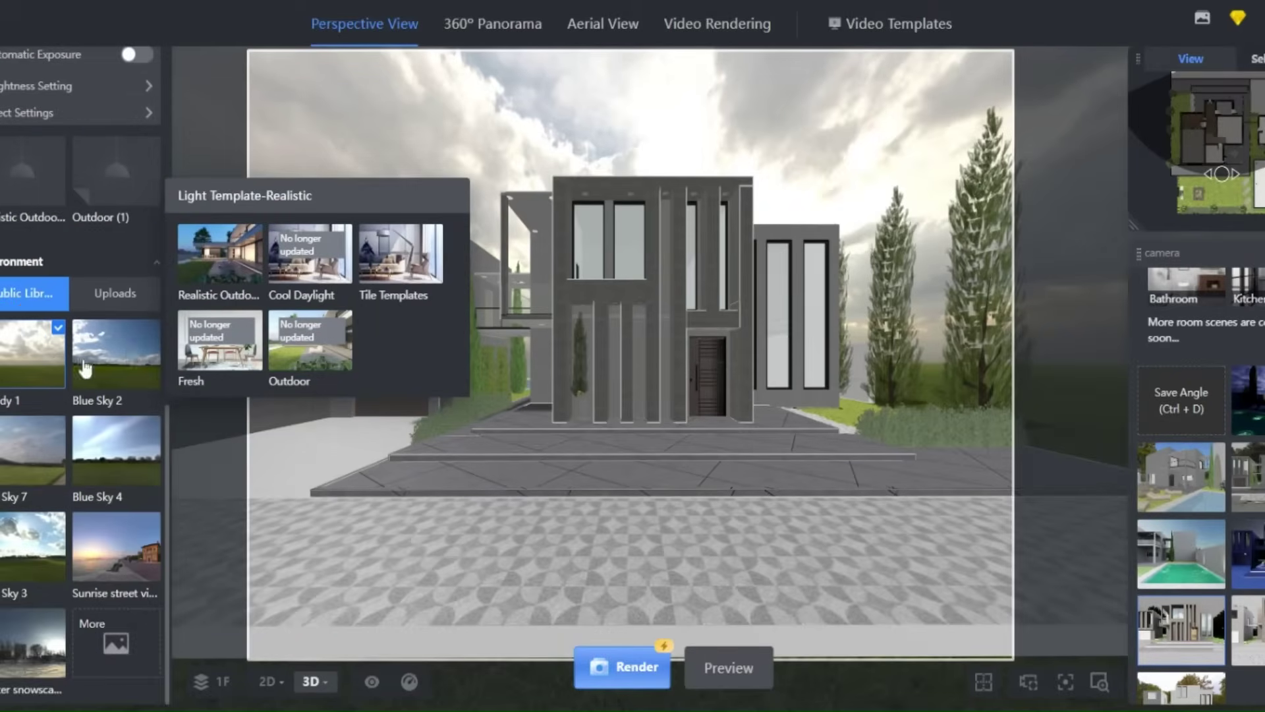
pyautogui.moveTo(38, 367)
pyautogui.moveTo(114, 383)
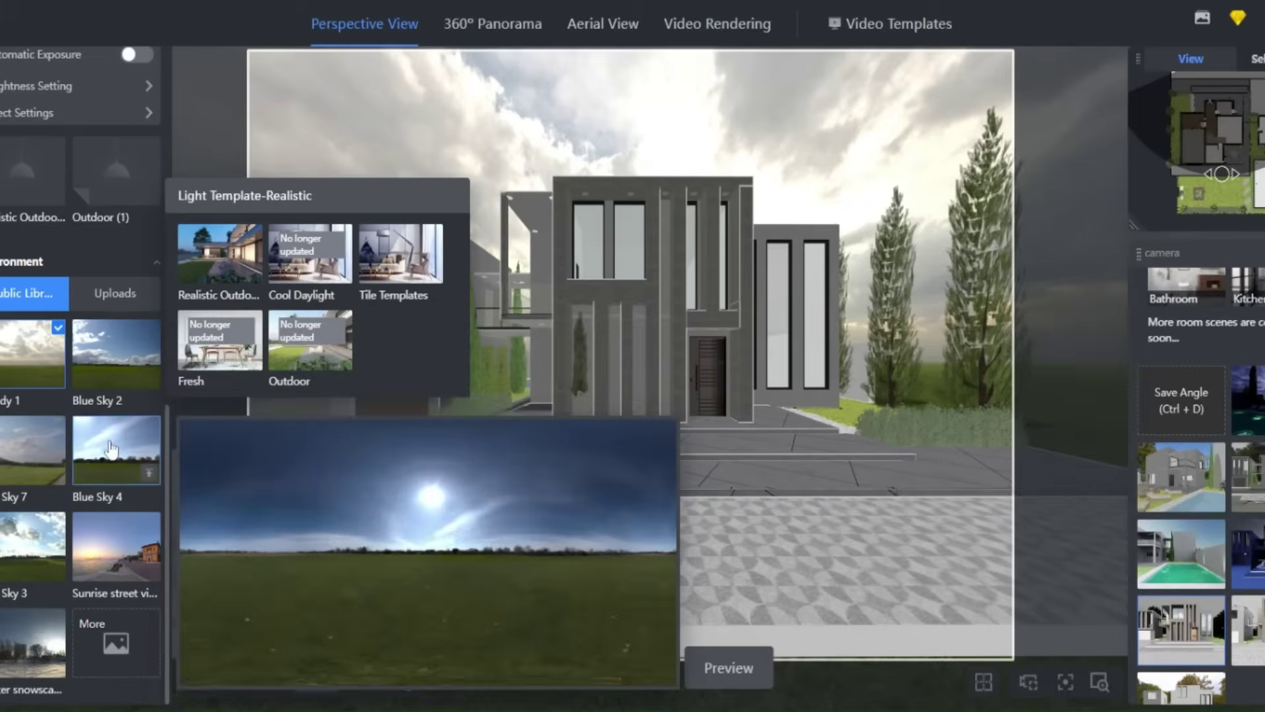
pyautogui.moveTo(116, 553)
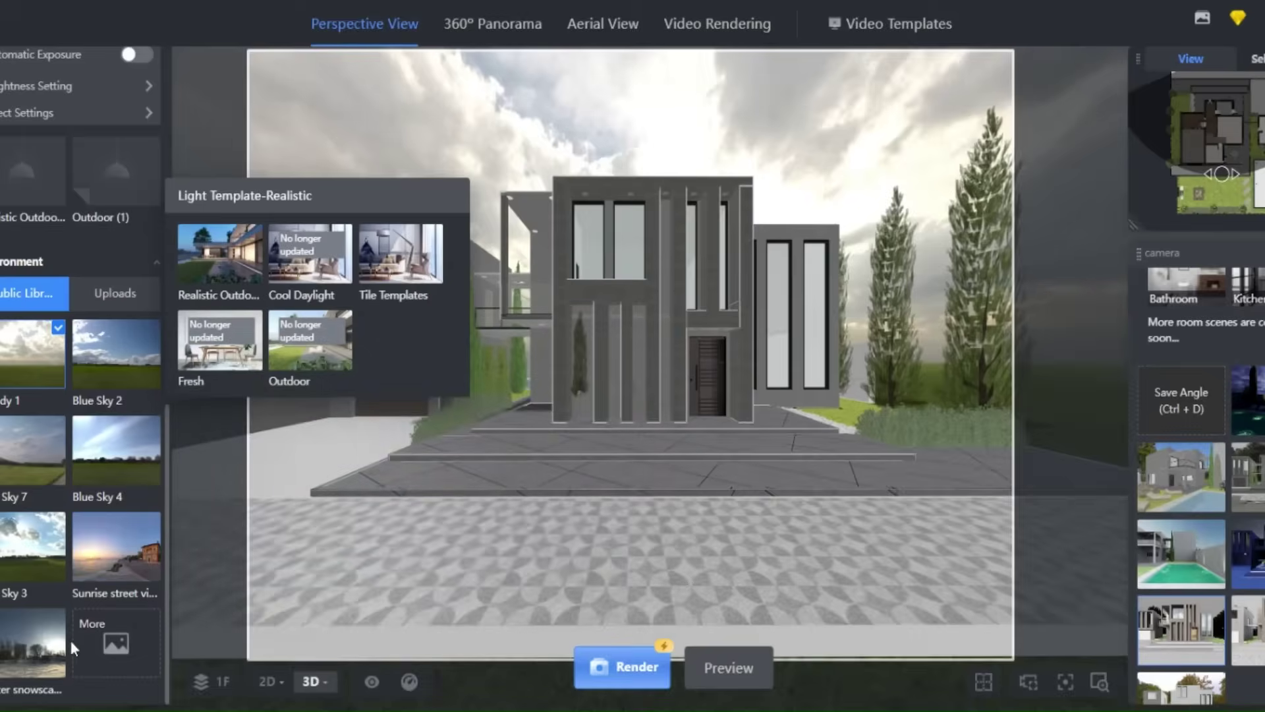
pyautogui.moveTo(96, 501)
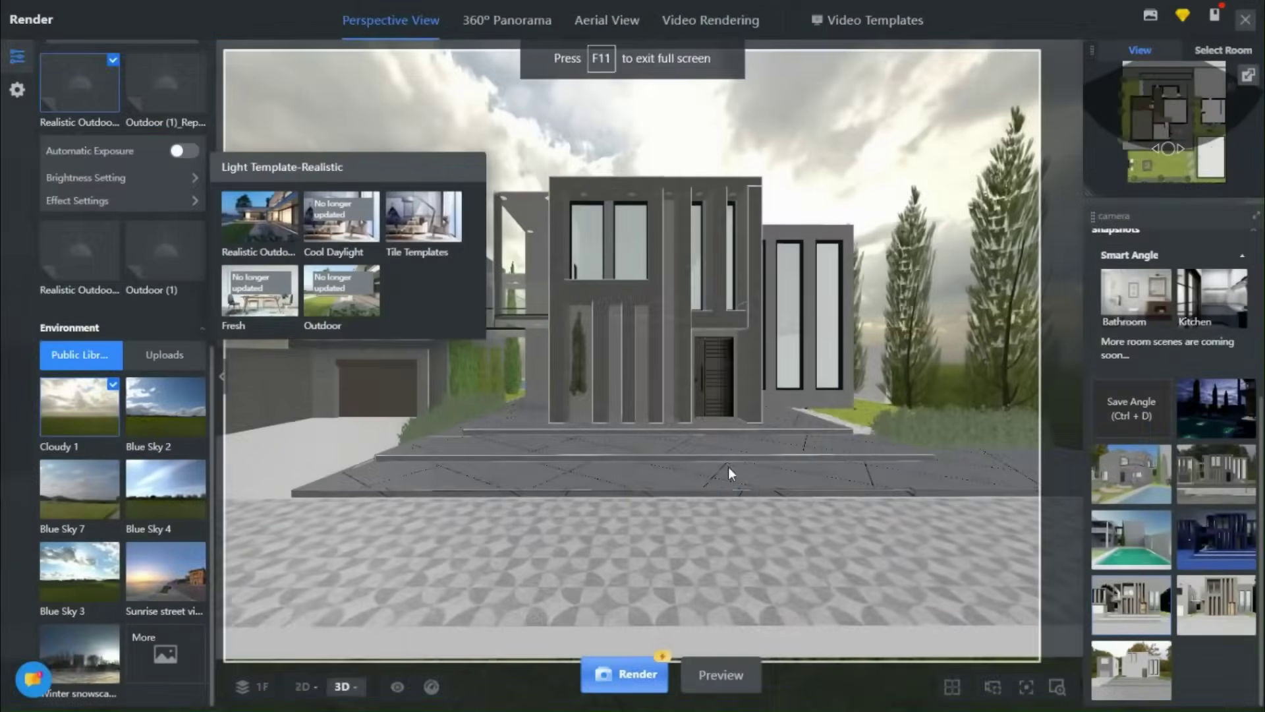
# Dismiss the template popup, turn the camera, and scroll the light panel back up
pyautogui.moveTo(729, 467); pyautogui.dragTo(587, 452)
pyautogui.scroll(1, 104, 183)
pyautogui.scroll(10, 99, 171)
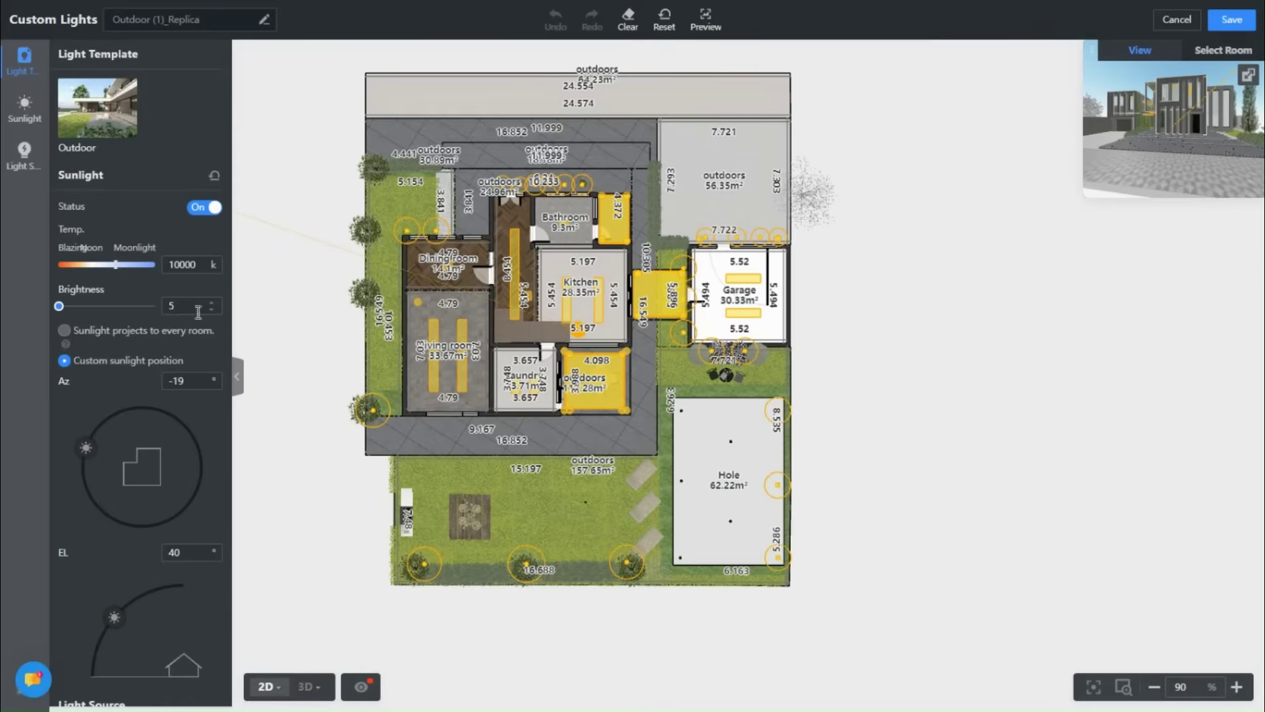
# Set the sun to azimuth -43° and elevation 33°, and select the garage passage and kitchen lights
pyautogui.scroll(-3, 176, 477)
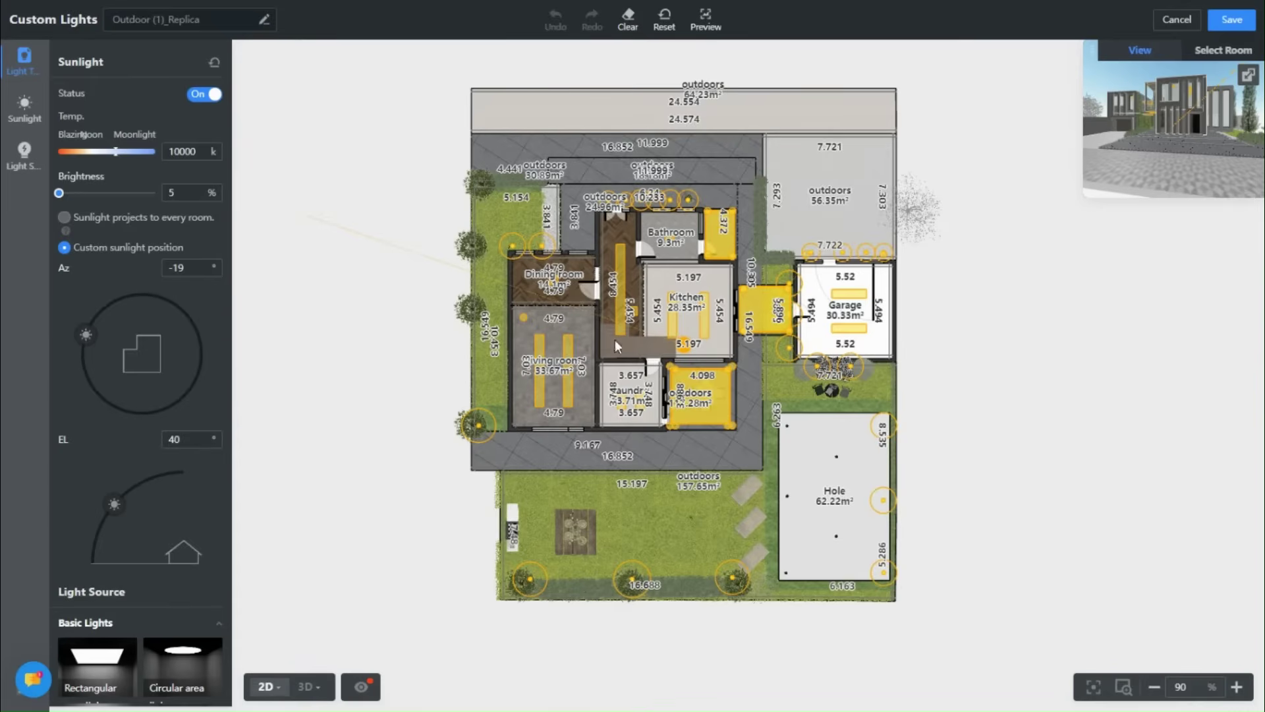
pyautogui.scroll(5, 695, 329)
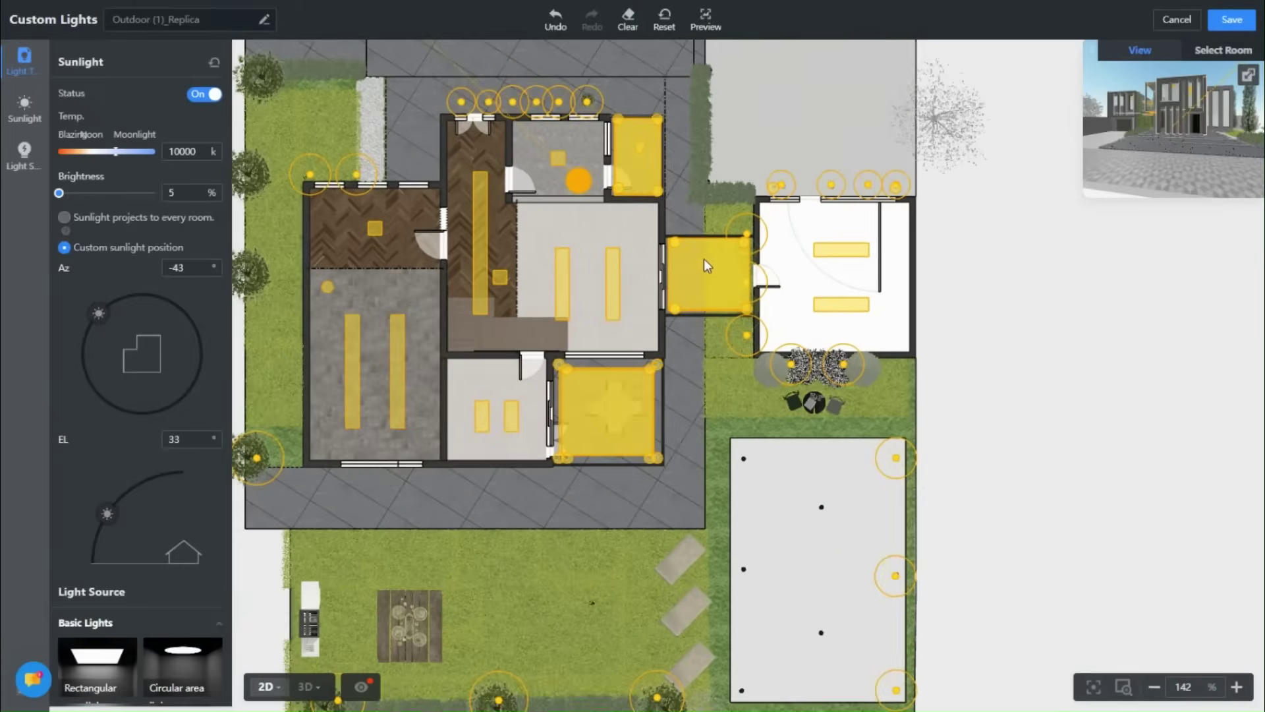
pyautogui.click(710, 267)
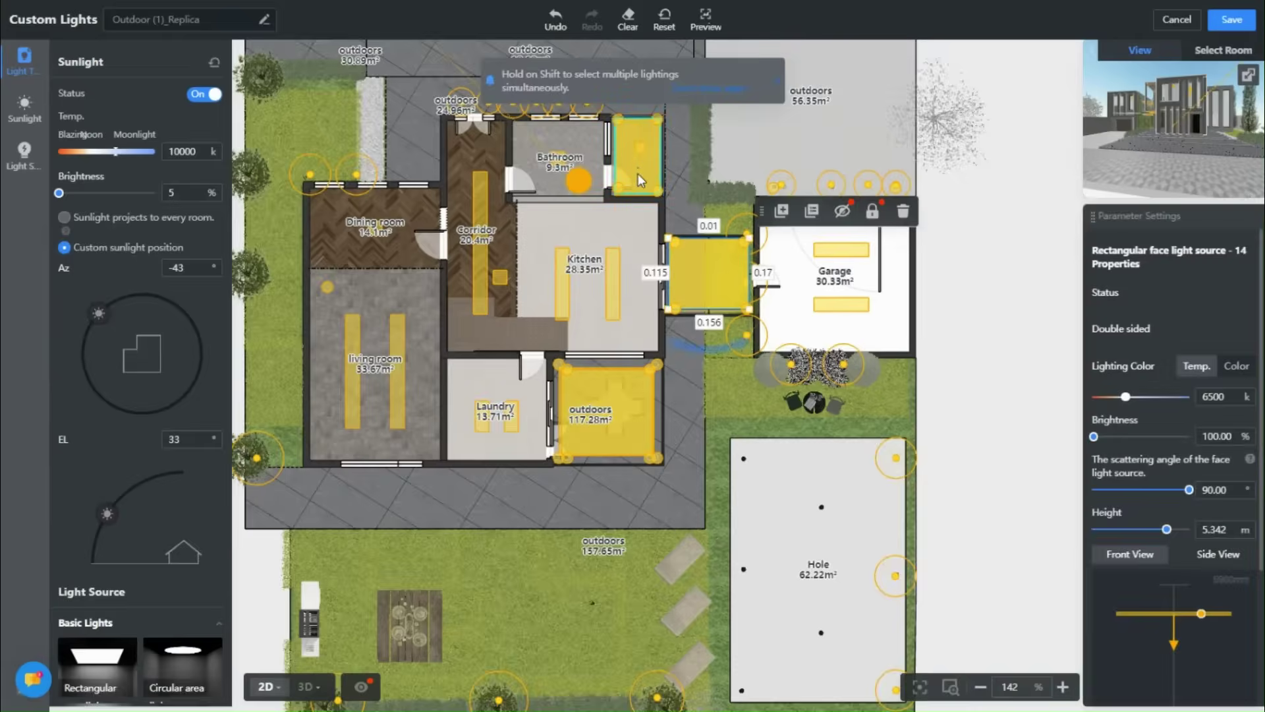
pyautogui.click(607, 433)
# Switch to the 3D view, rotate around the facade, and hide Floor Furniture
pyautogui.moveTo(302, 688)
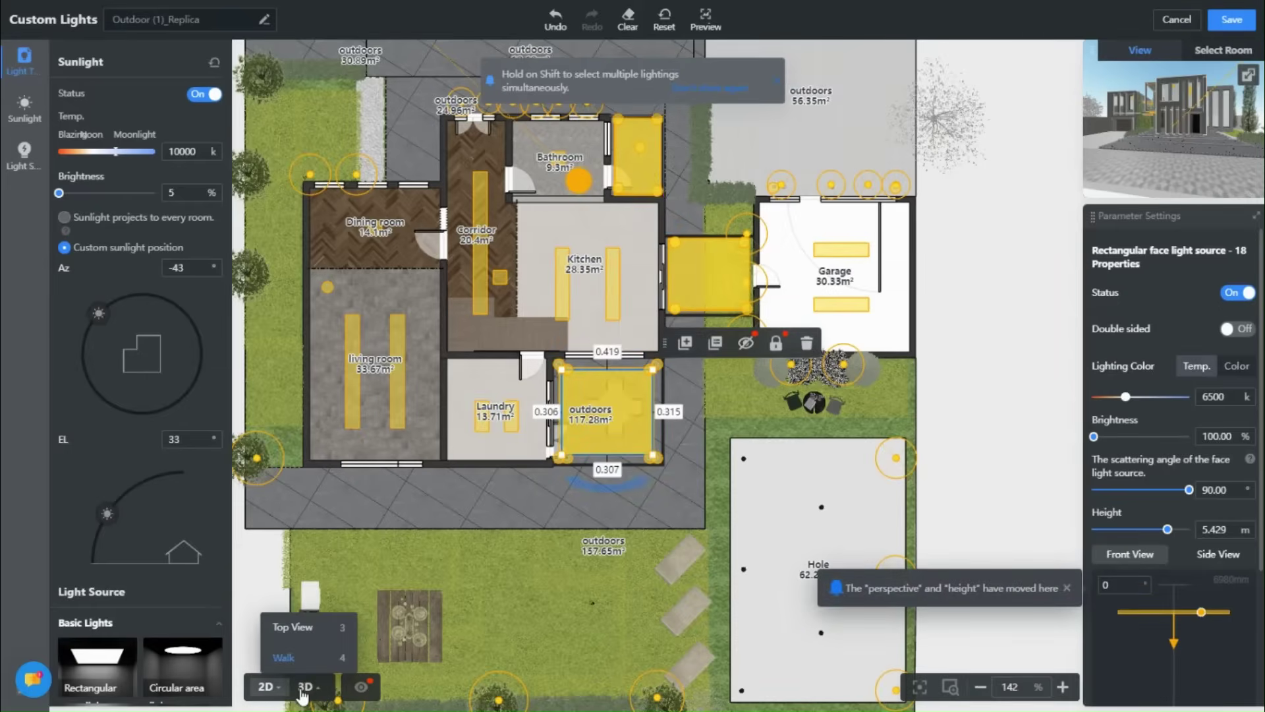
pyautogui.press('3')
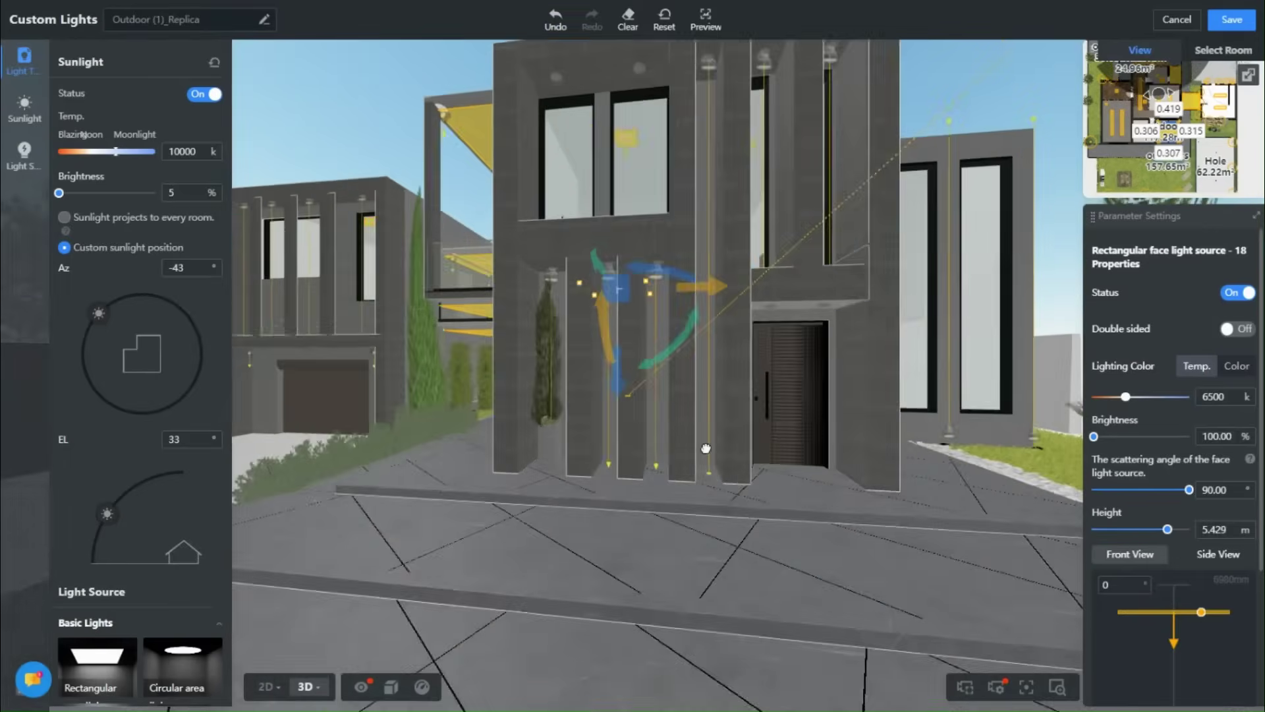
pyautogui.moveTo(705, 448); pyautogui.dragTo(369, 679)
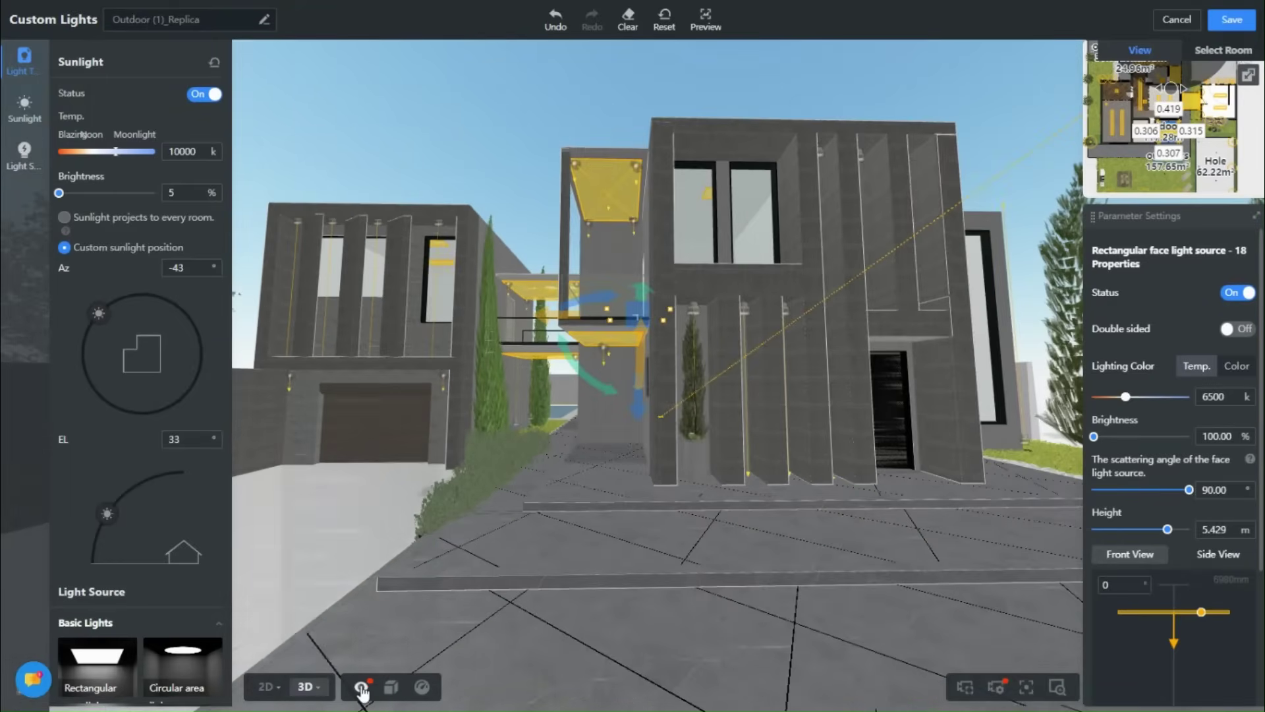
pyautogui.click(362, 689)
pyautogui.moveTo(394, 419)
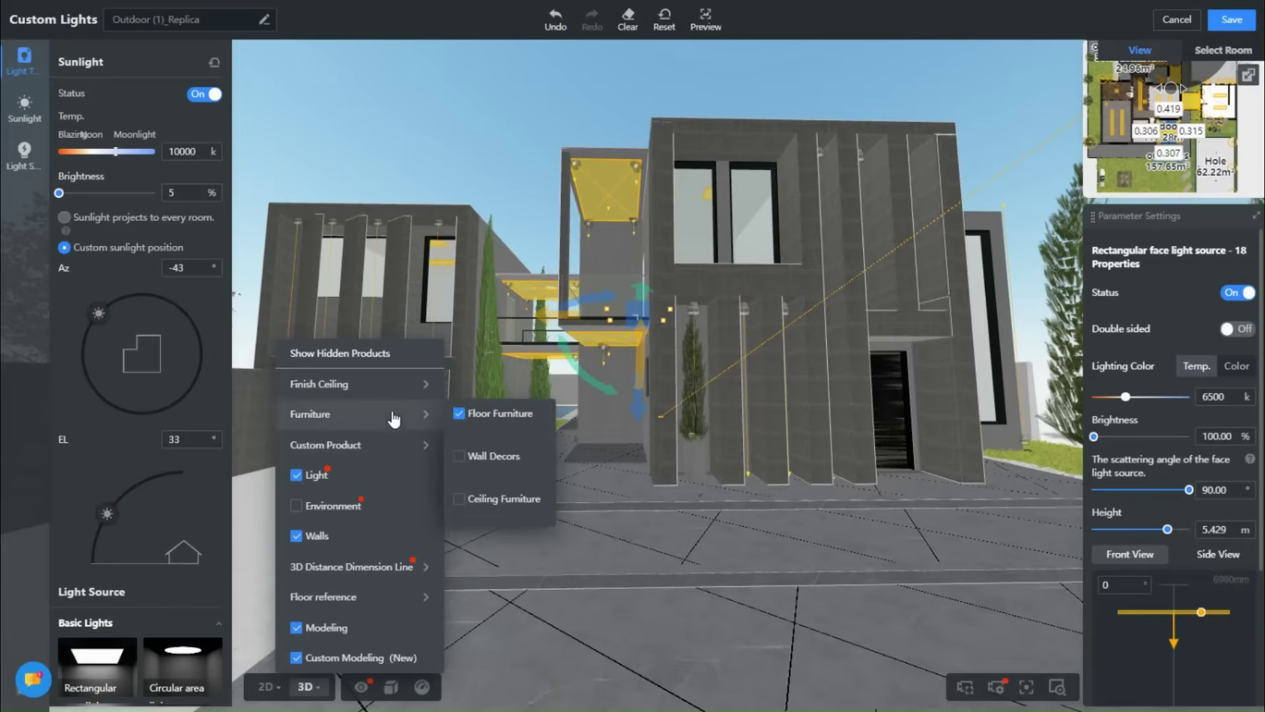
pyautogui.click(460, 416)
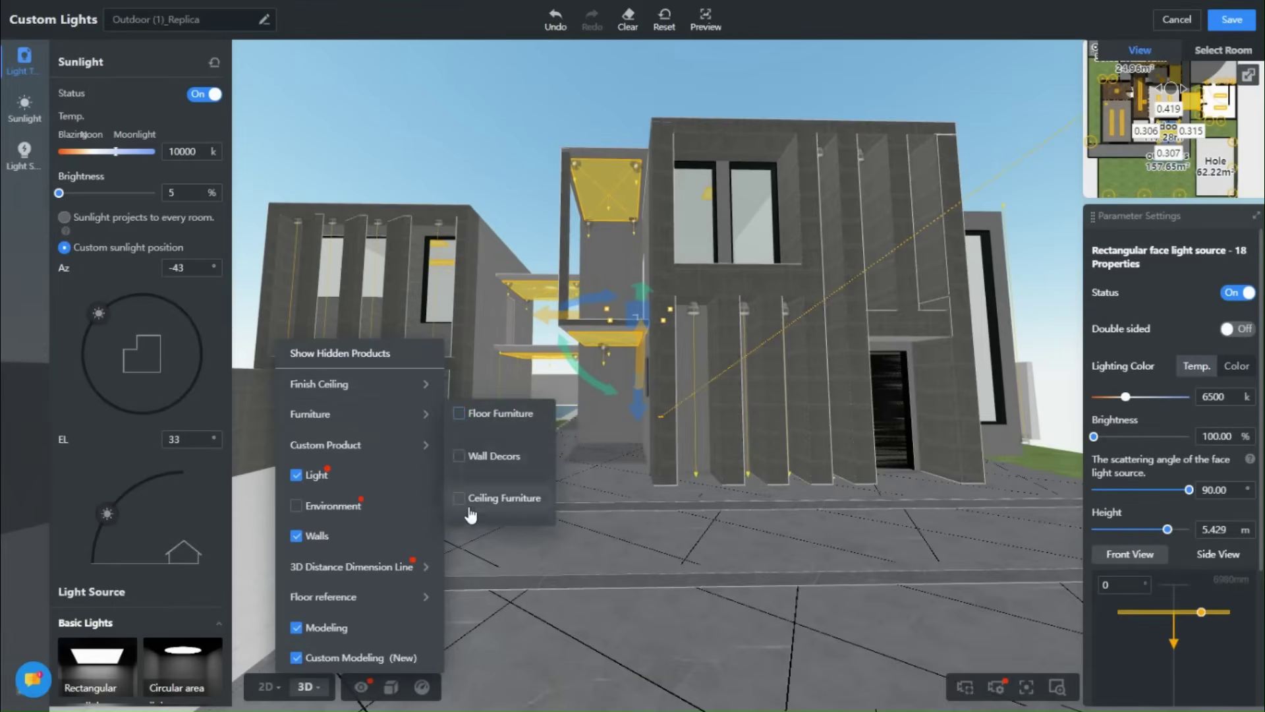
# Orbit closer to the house front and bring up the scene-object visibility menu
pyautogui.moveTo(745, 544); pyautogui.dragTo(686, 501)
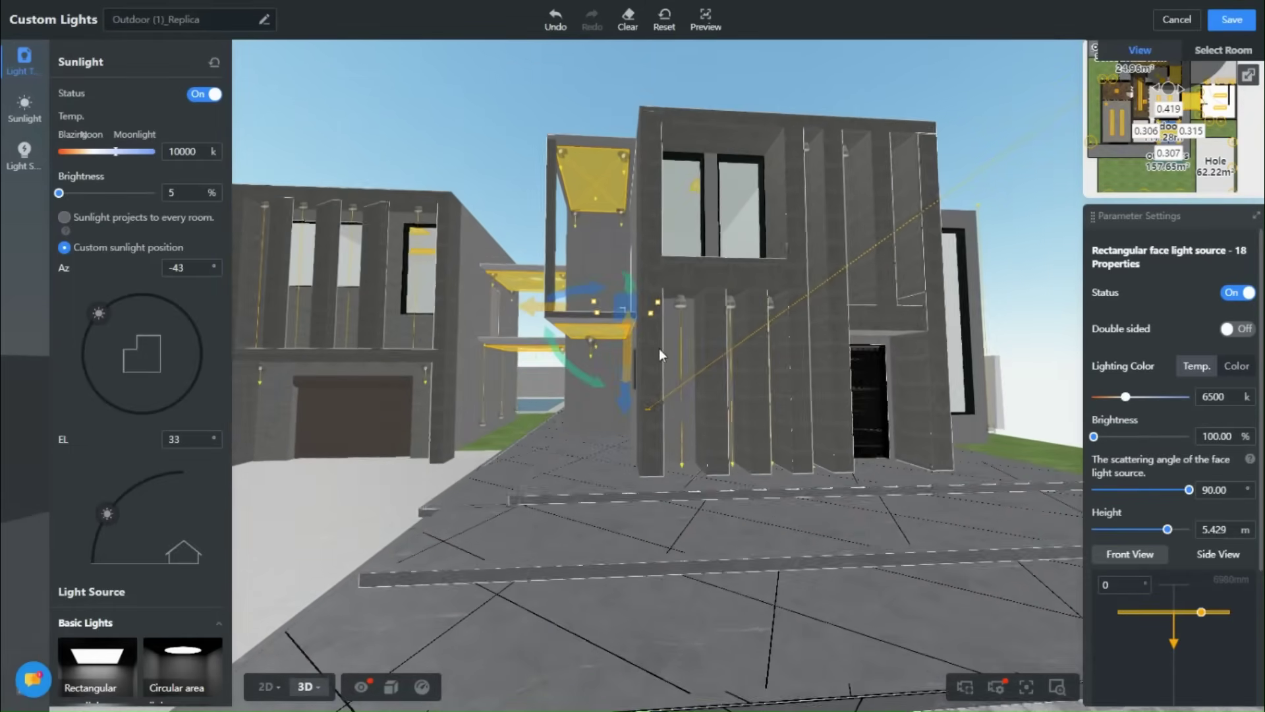
pyautogui.moveTo(568, 301); pyautogui.dragTo(724, 317)
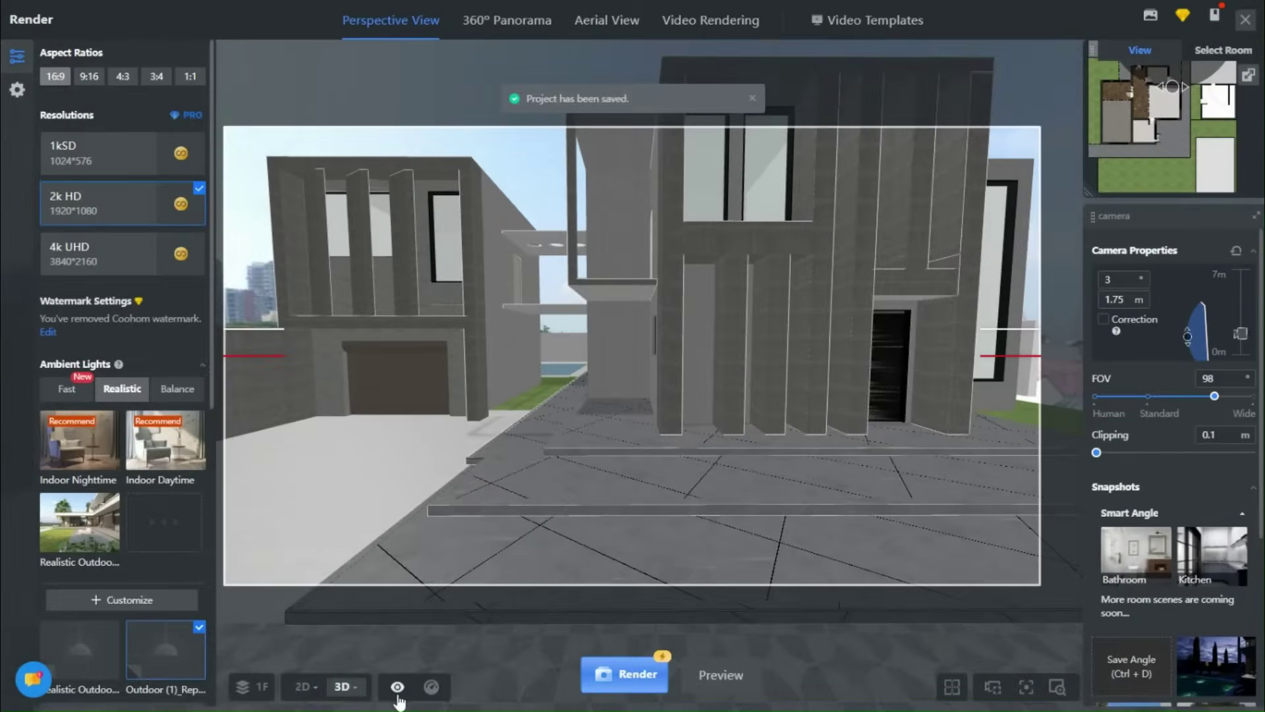
pyautogui.click(397, 689)
# Show Floor Furniture, Wall Decors and Ceiling Furniture again
pyautogui.moveTo(396, 475)
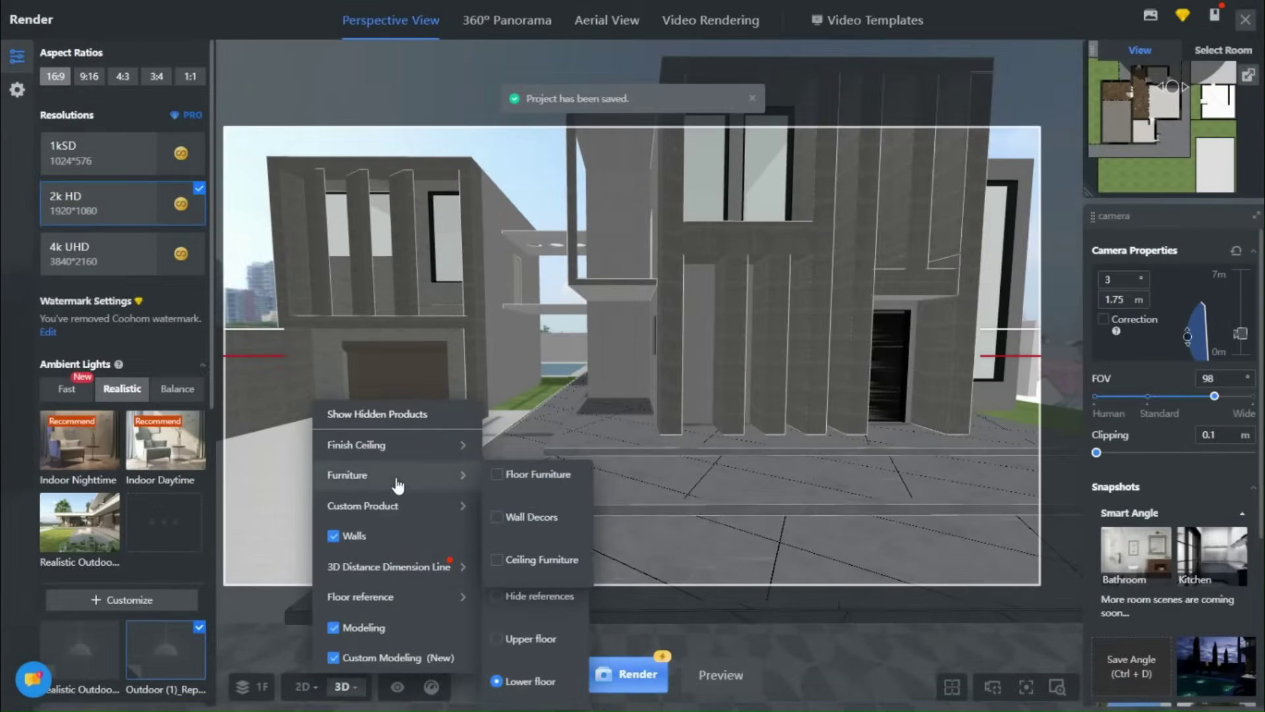
pyautogui.click(497, 473)
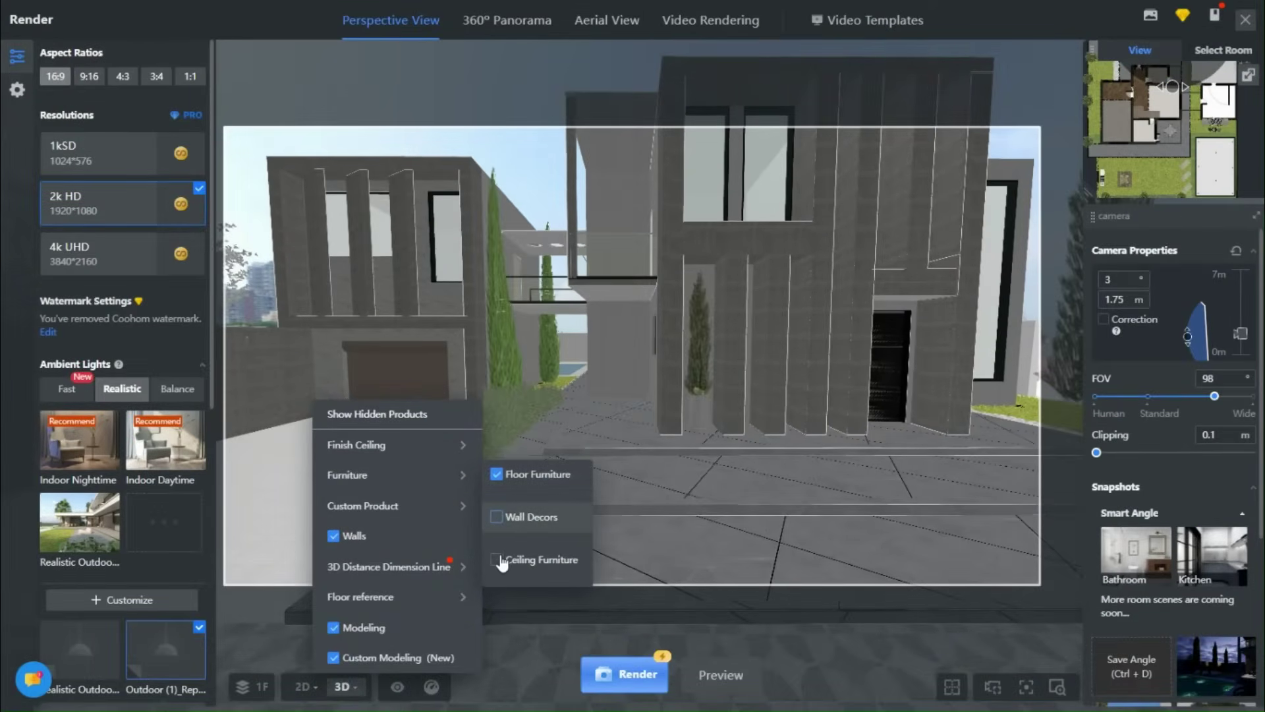
pyautogui.click(498, 517)
pyautogui.click(513, 559)
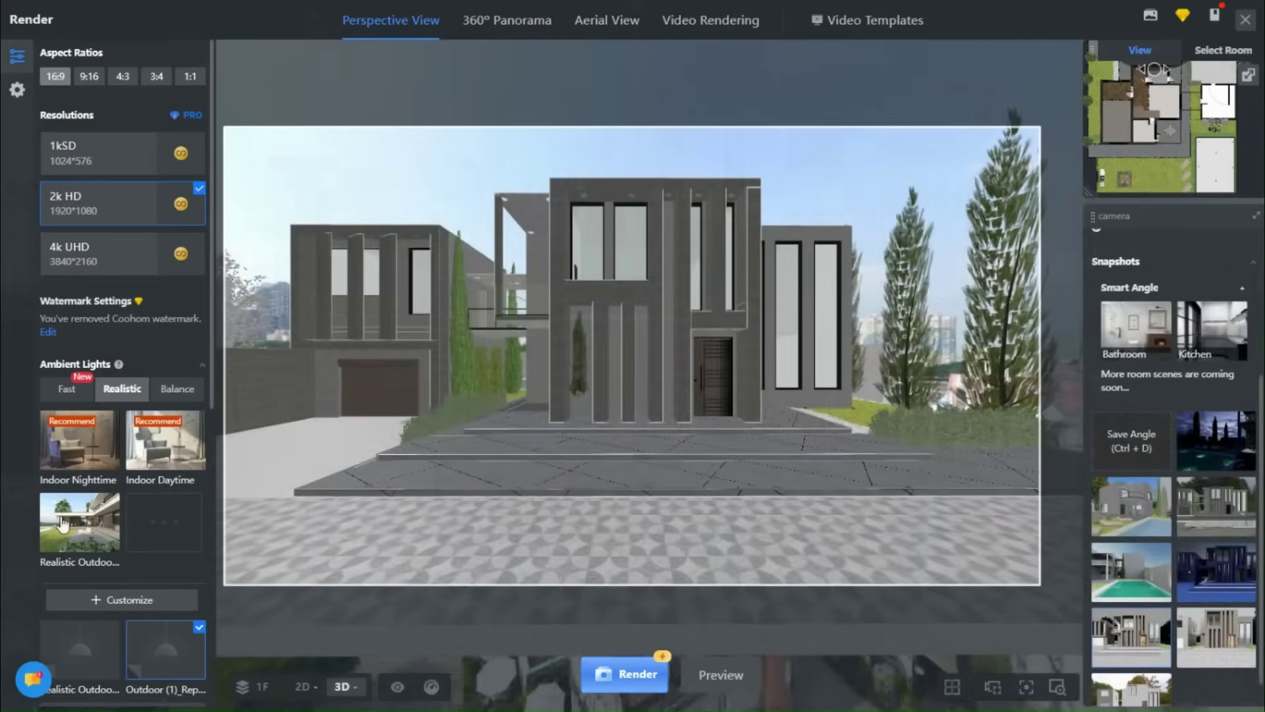
# Choose the Community 2 sky environment and lower EnvironmentBrightness to 0.6
pyautogui.scroll(-8, 172, 536)
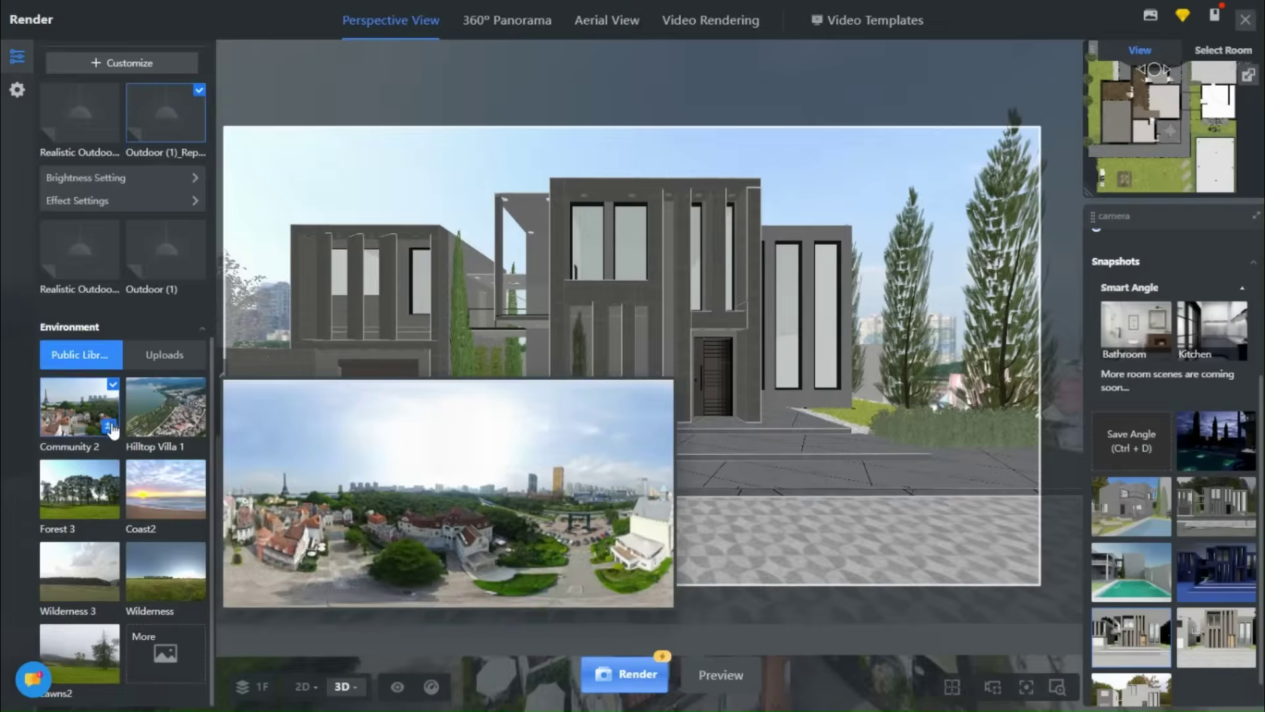
pyautogui.click(109, 428)
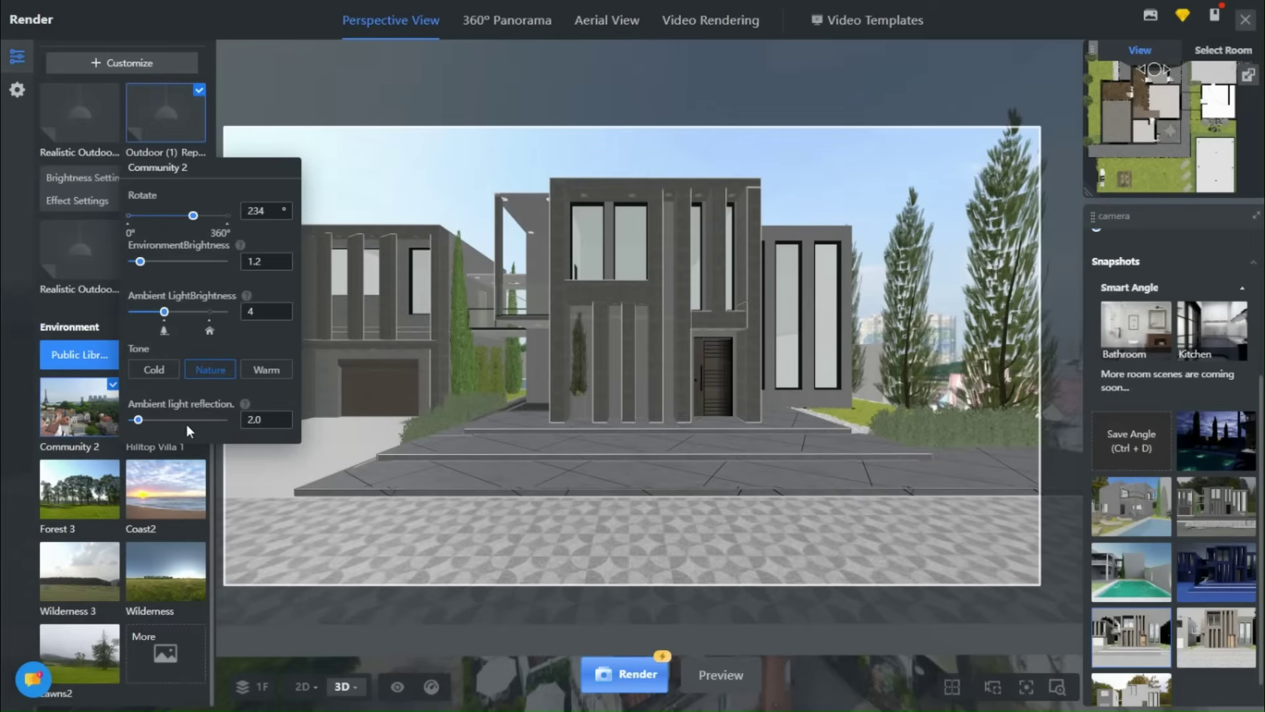
pyautogui.click(281, 266)
pyautogui.click(281, 266)
pyautogui.click(282, 265)
pyautogui.click(281, 266)
pyautogui.click(282, 266)
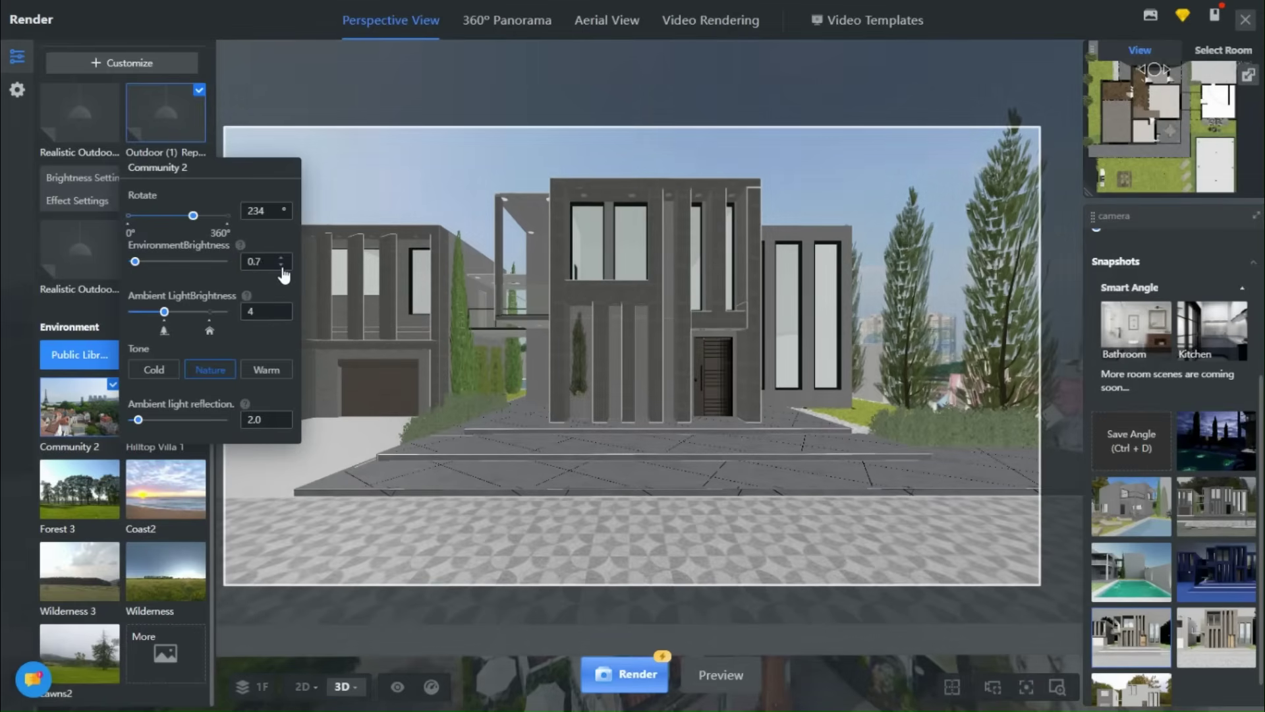
pyautogui.scroll(5, 281, 261)
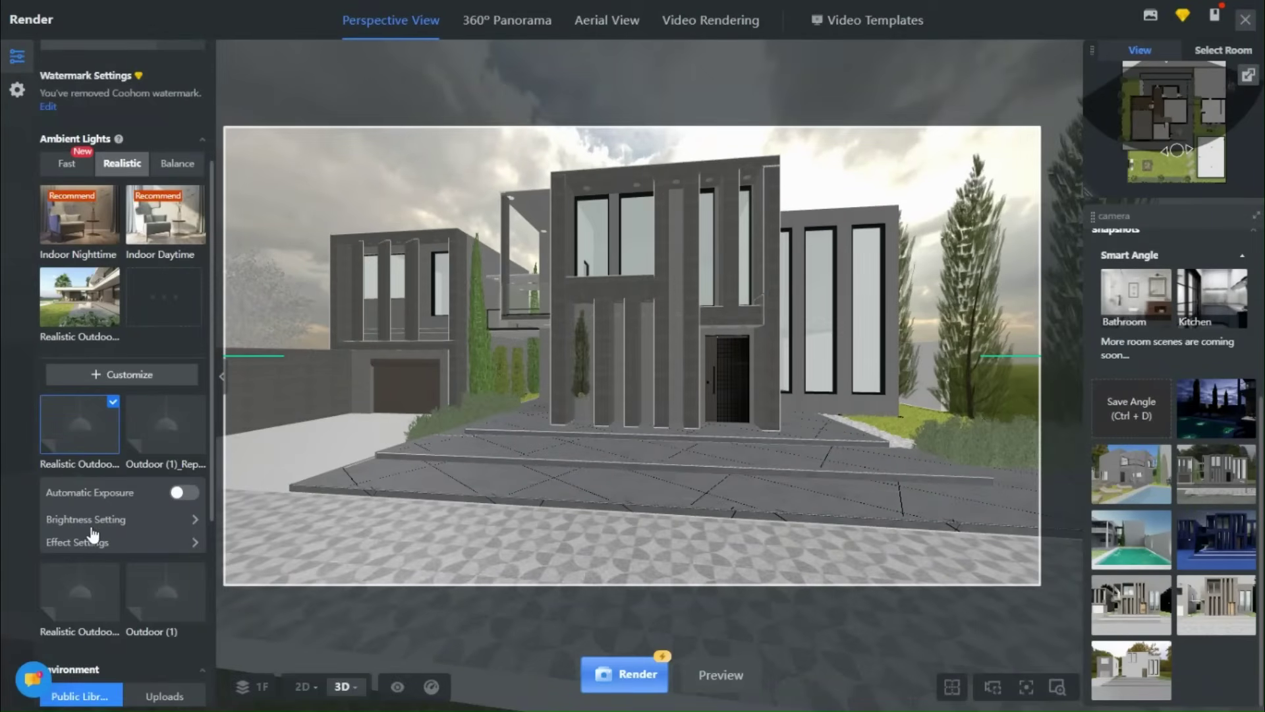
# Review the ambient light presets before rendering the perspective image
pyautogui.scroll(-2, 148, 606)
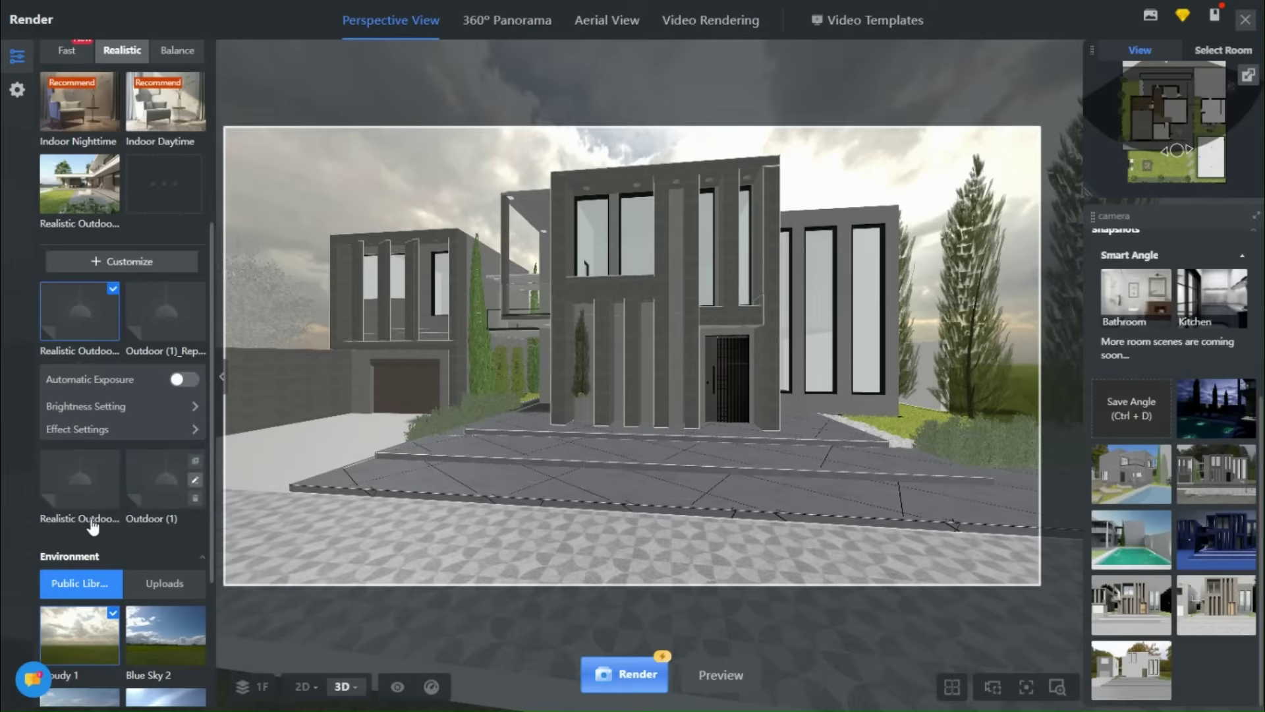
pyautogui.moveTo(92, 531)
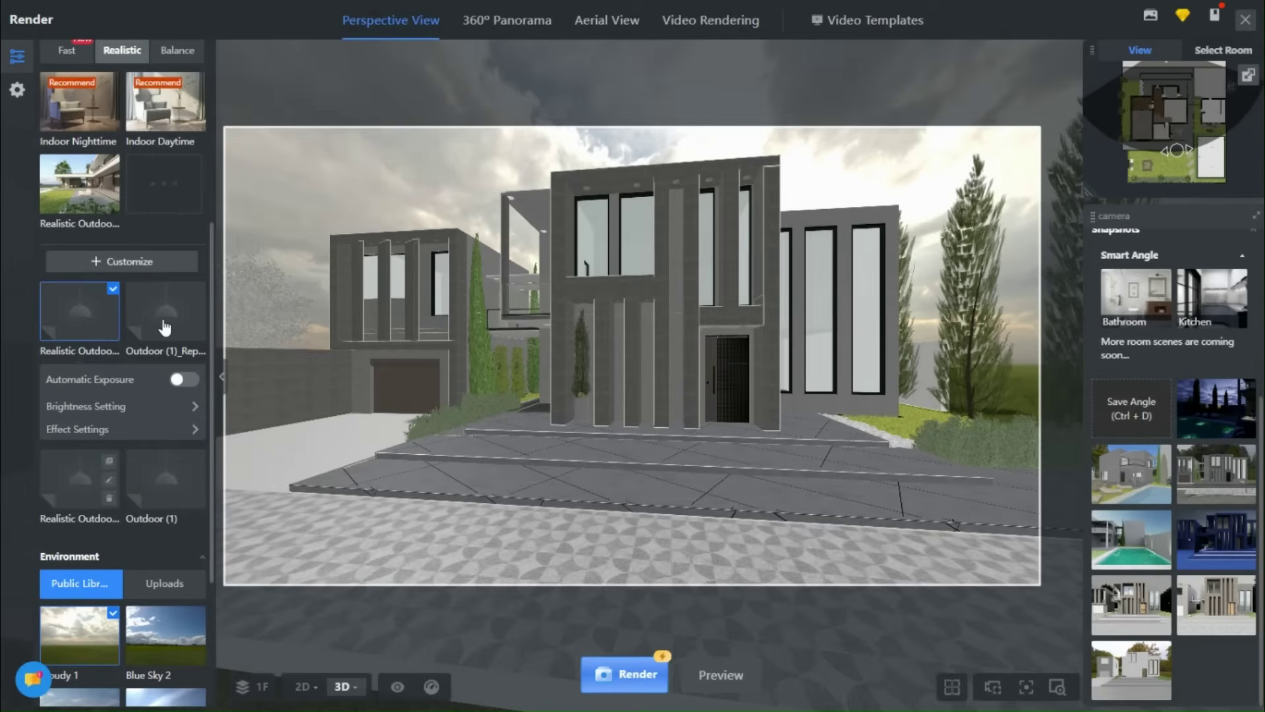
pyautogui.moveTo(169, 327)
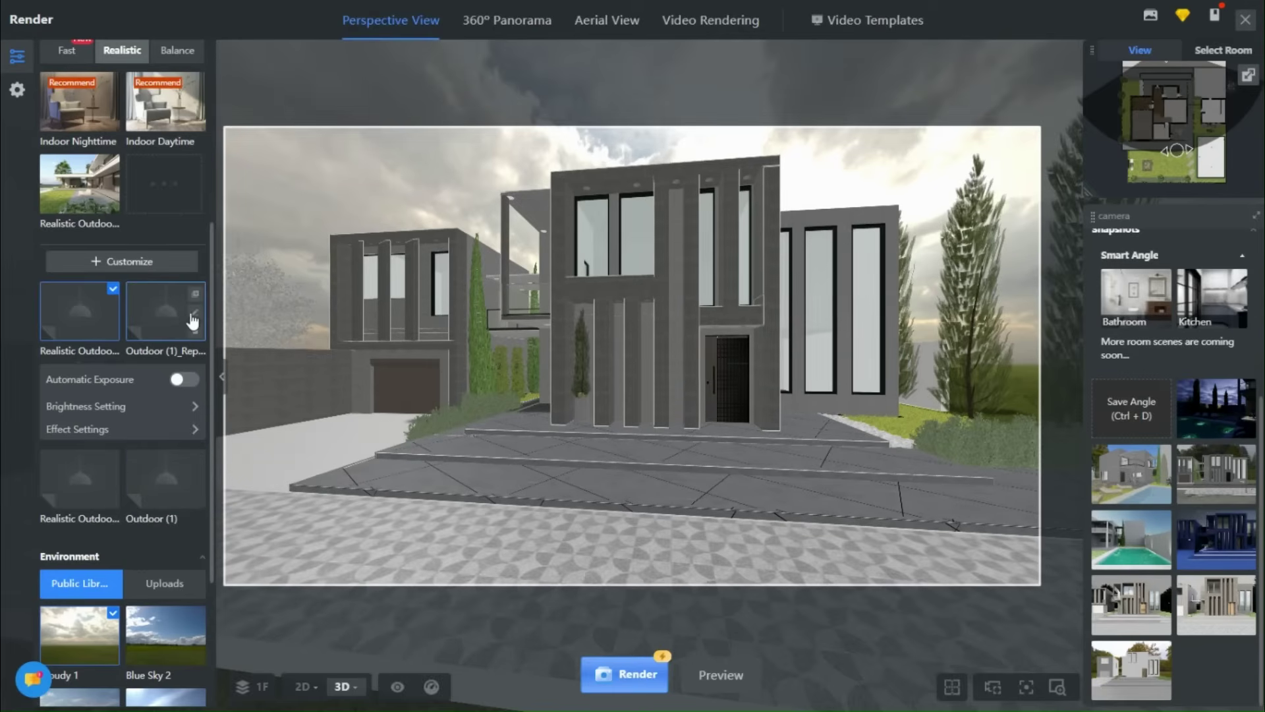